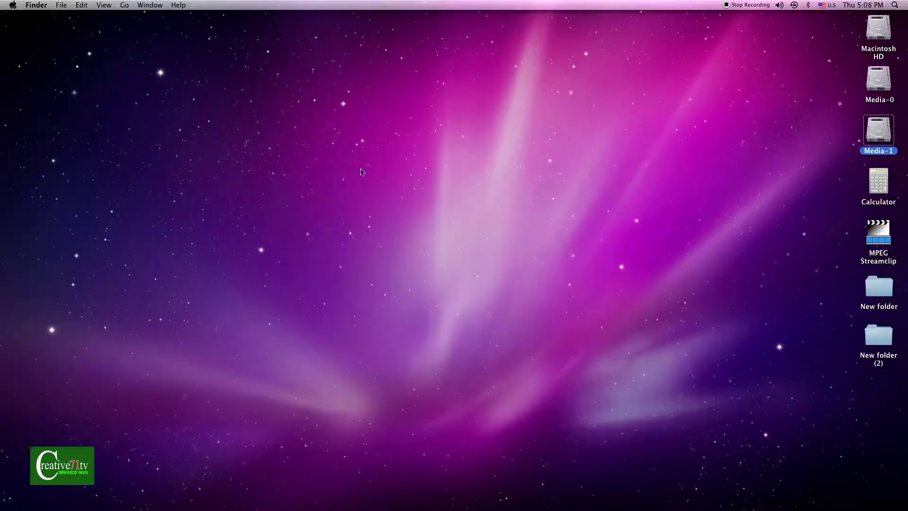
# - Launch Final Cut Pro from the Dock to get Untitled Project 1 with an empty Sequence 1
pyautogui.moveTo(378, 507)
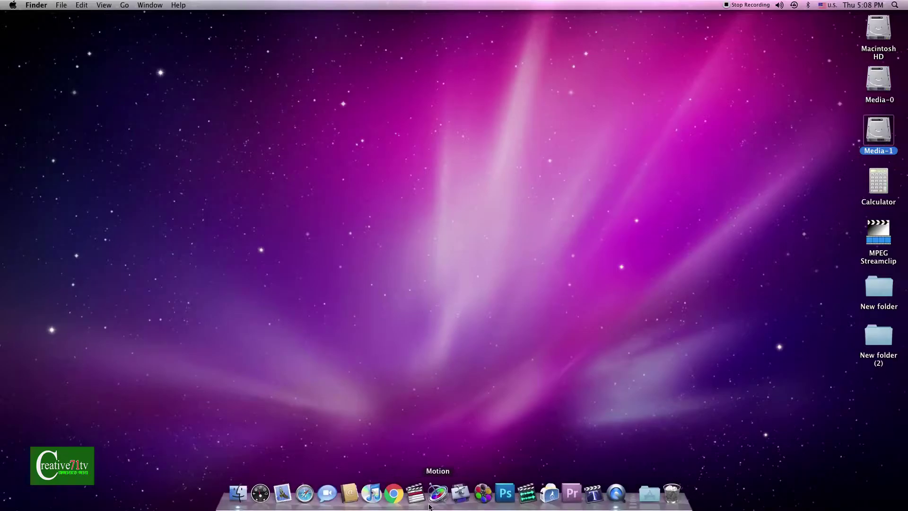
pyautogui.click(418, 501)
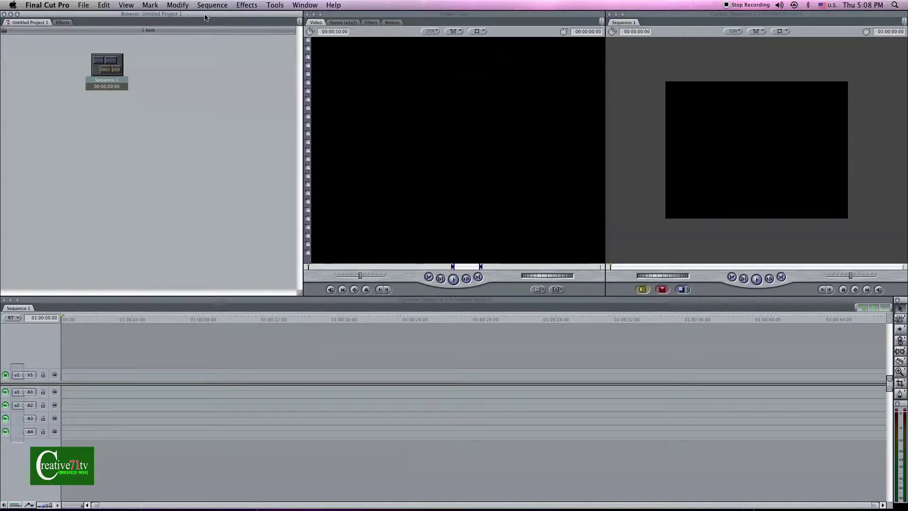
pyautogui.moveTo(205, 14); pyautogui.dragTo(213, 17)
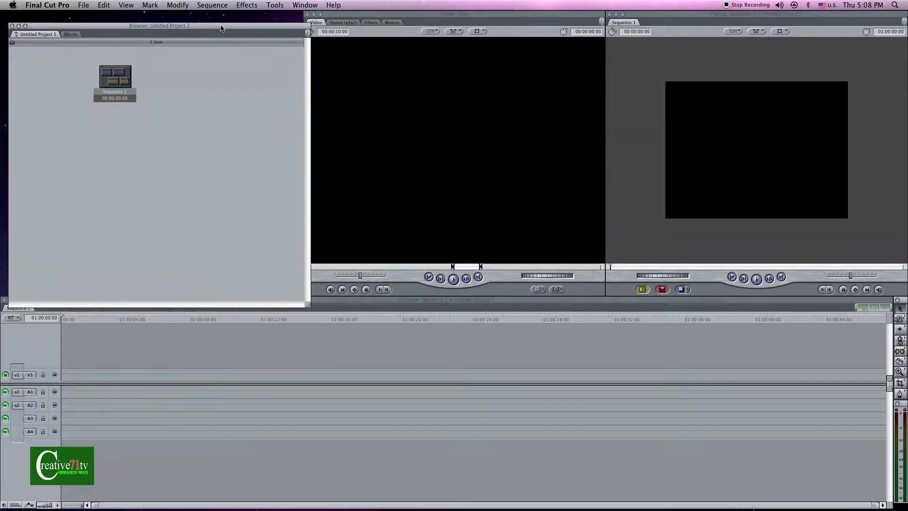
pyautogui.moveTo(216, 18)
pyautogui.mouseDown()
pyautogui.moveTo(246, 56)
pyautogui.moveTo(216, 15)
pyautogui.mouseUp()
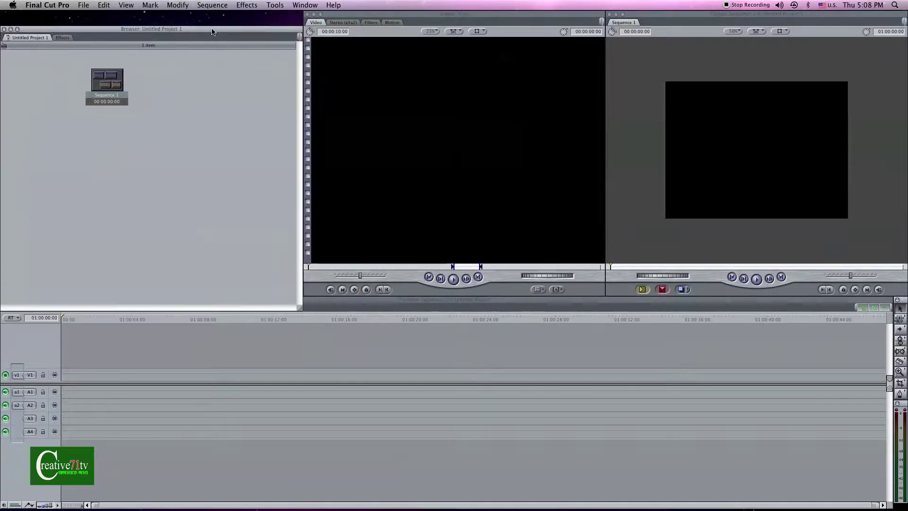
pyautogui.moveTo(366, 16); pyautogui.dragTo(363, 18)
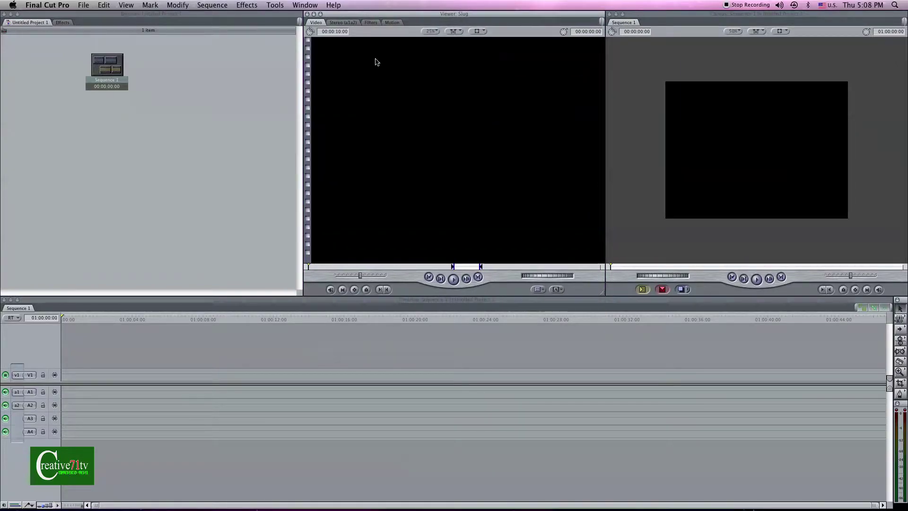
pyautogui.moveTo(377, 15)
pyautogui.mouseDown()
pyautogui.moveTo(377, 30)
pyautogui.moveTo(377, 21)
pyautogui.moveTo(433, 26)
pyautogui.moveTo(431, 18)
pyautogui.mouseUp()
pyautogui.moveTo(682, 14); pyautogui.dragTo(685, 17)
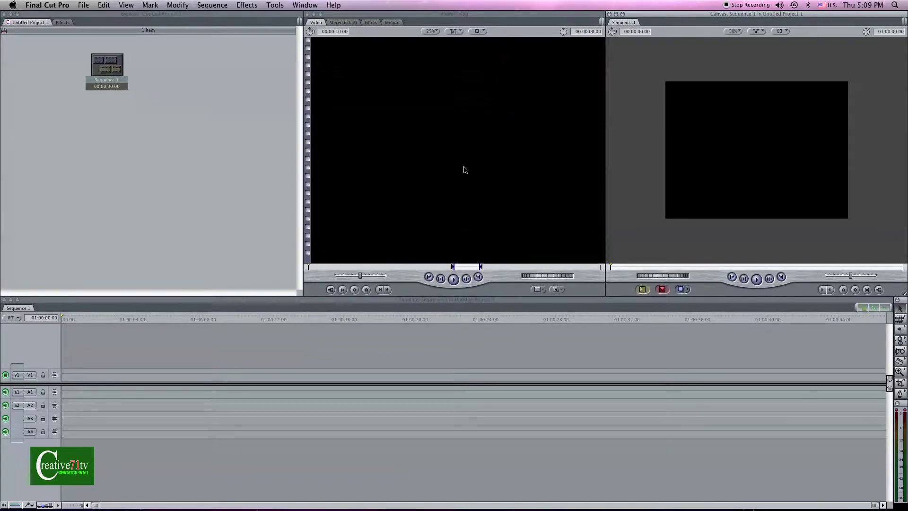
pyautogui.click(209, 303)
pyautogui.moveTo(218, 302); pyautogui.dragTo(219, 299)
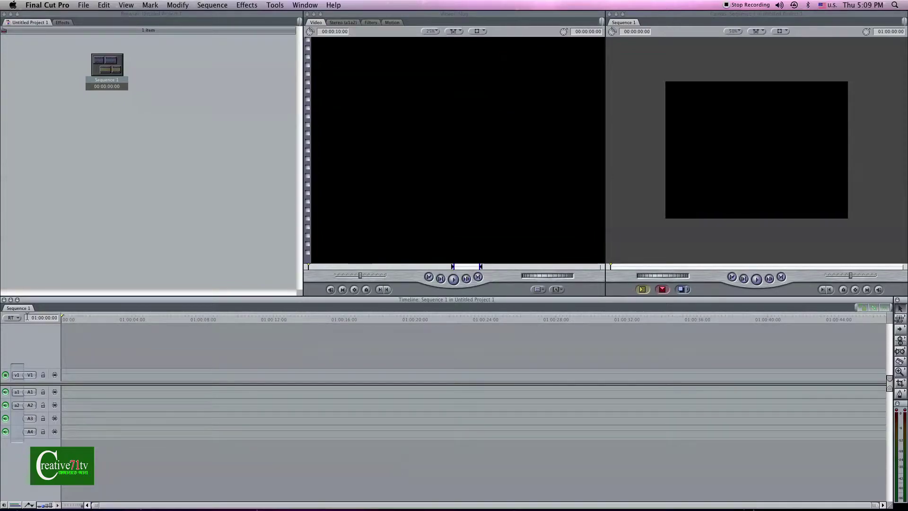
pyautogui.click(142, 78)
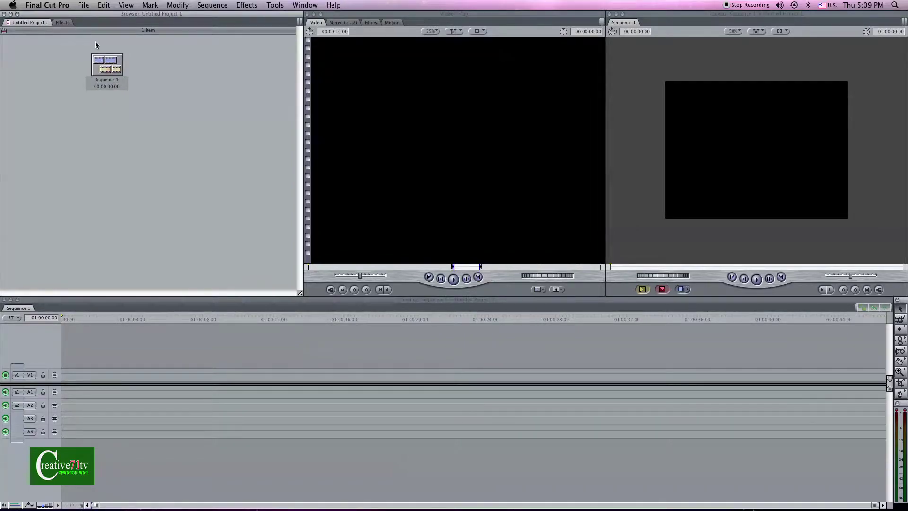
pyautogui.moveTo(98, 16)
pyautogui.mouseDown()
pyautogui.moveTo(168, 81)
pyautogui.moveTo(95, 18)
pyautogui.mouseUp()
# - Rename Sequence 1 in the Browser to 'timeline 1'
pyautogui.doubleClick(108, 64)
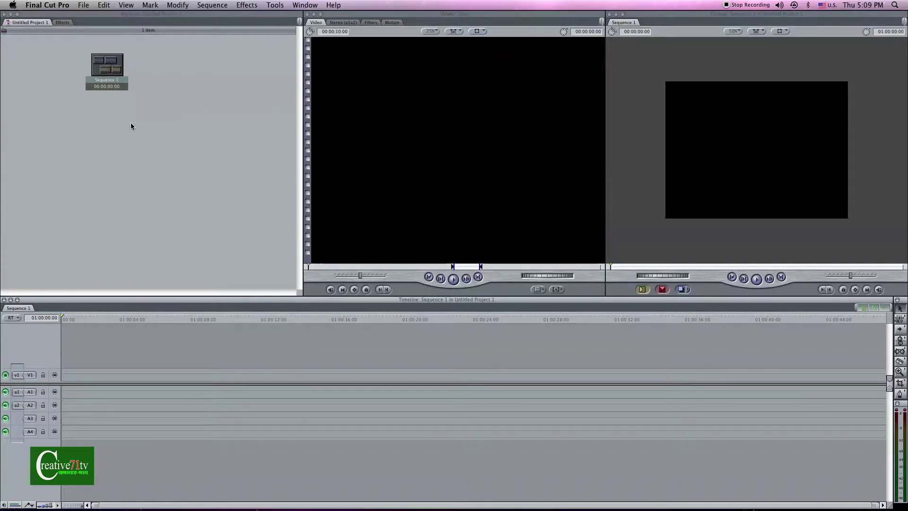
pyautogui.click(110, 75)
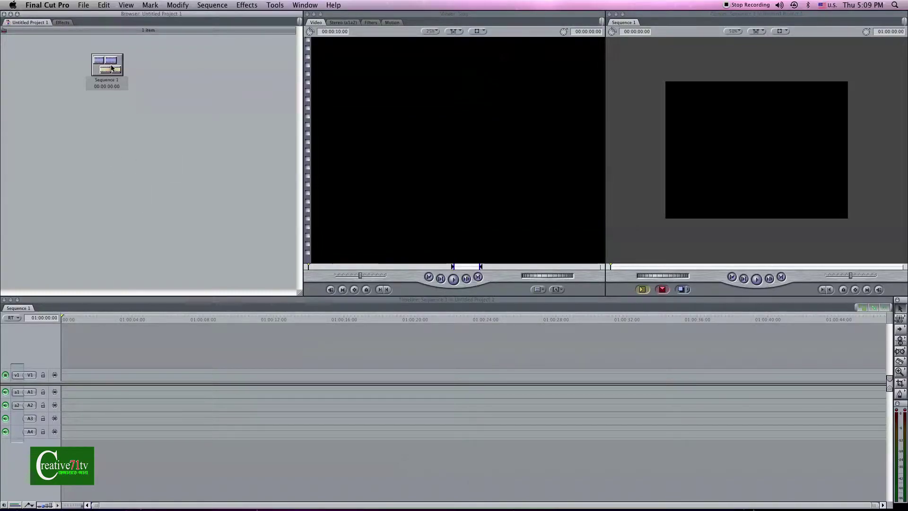
pyautogui.click(112, 86)
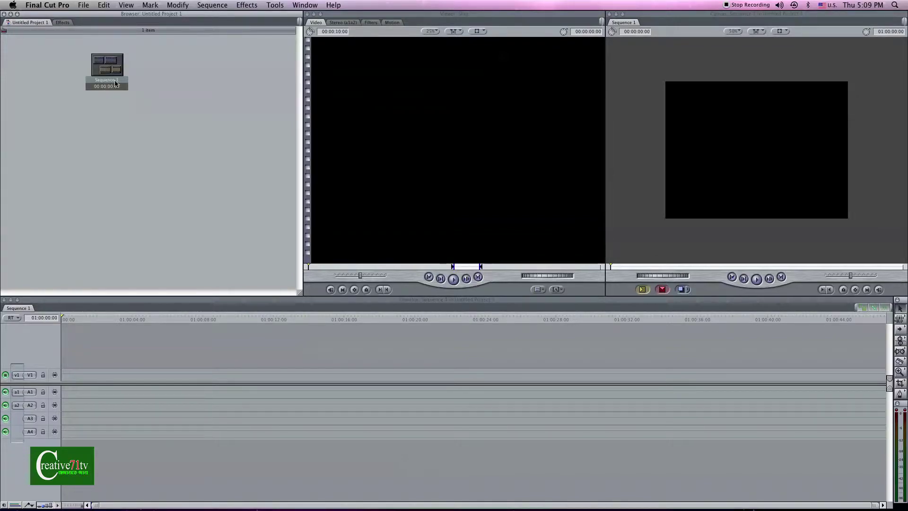
pyautogui.click(111, 80)
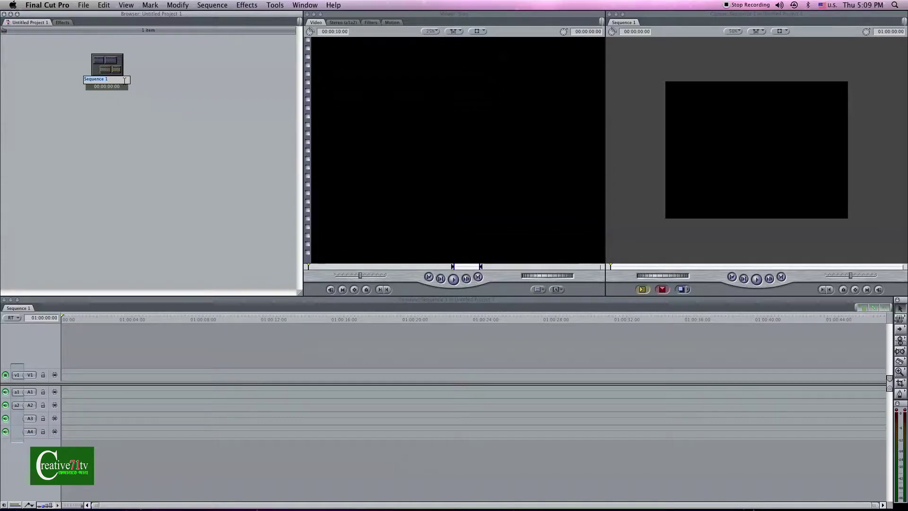
pyautogui.write('timelin')
pyautogui.write('e')
pyautogui.write(' 1')
pyautogui.click(153, 126)
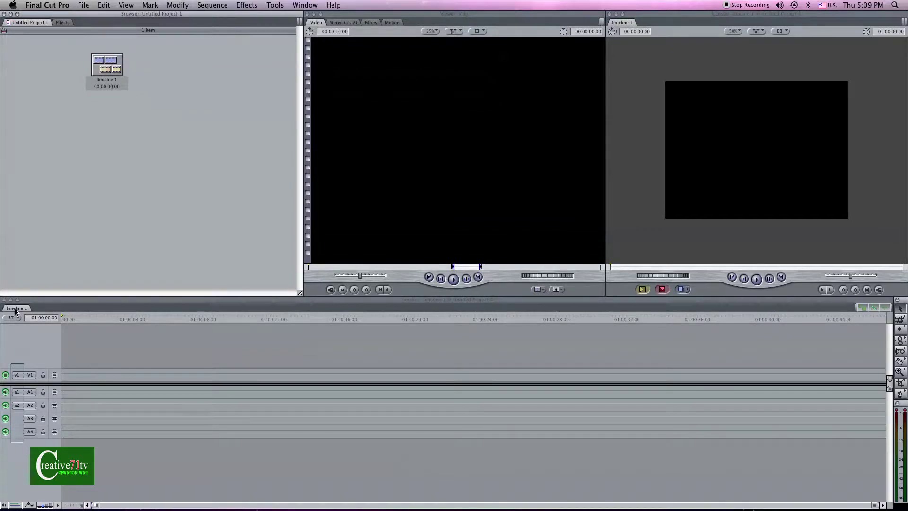
# - Add a new sequence, Sequence 2, from the Browser's context menu
pyautogui.click(86, 305)
pyautogui.click(142, 81)
pyautogui.rightClick(166, 80)
pyautogui.click(176, 121)
pyautogui.rightClick(180, 84)
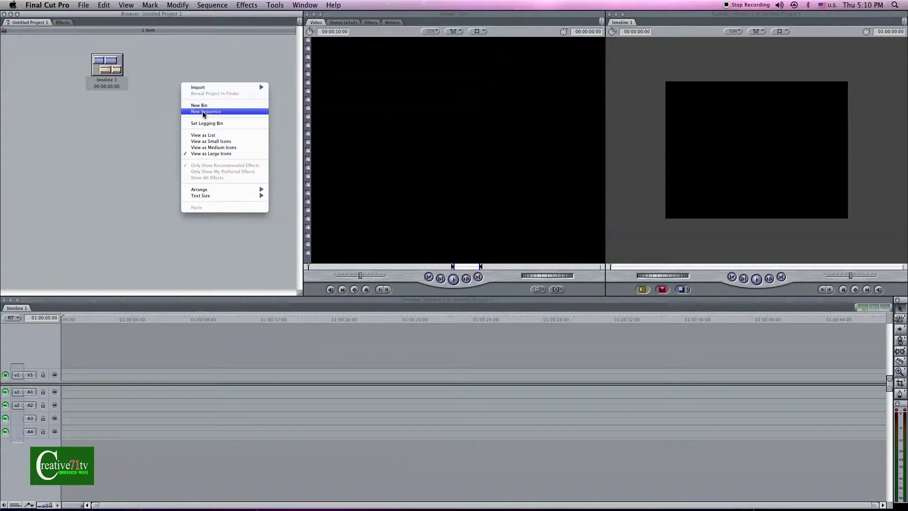
pyautogui.click(203, 112)
# - Add three more sequences: Sequence 3, Sequence 4 and Sequence 5
pyautogui.rightClick(150, 95)
pyautogui.click(168, 124)
pyautogui.rightClick(116, 124)
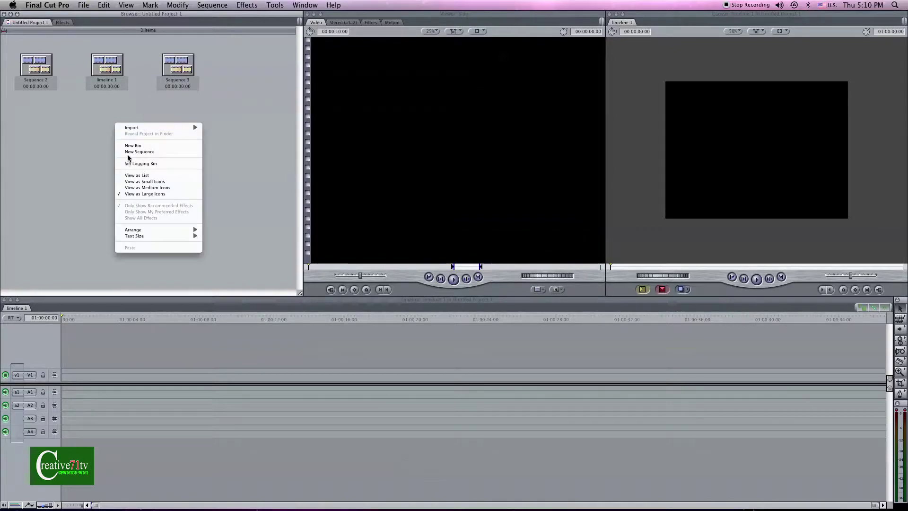
pyautogui.click(128, 151)
pyautogui.rightClick(120, 130)
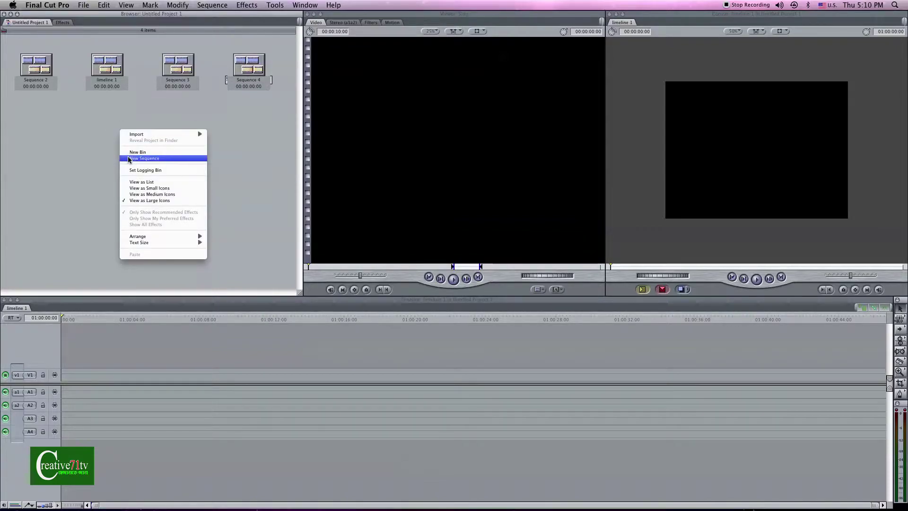
pyautogui.click(129, 158)
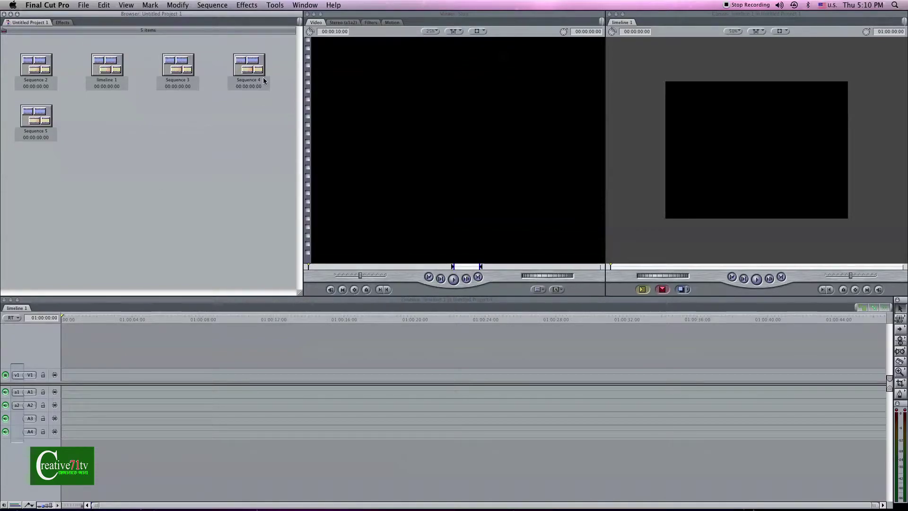
pyautogui.rightClick(102, 137)
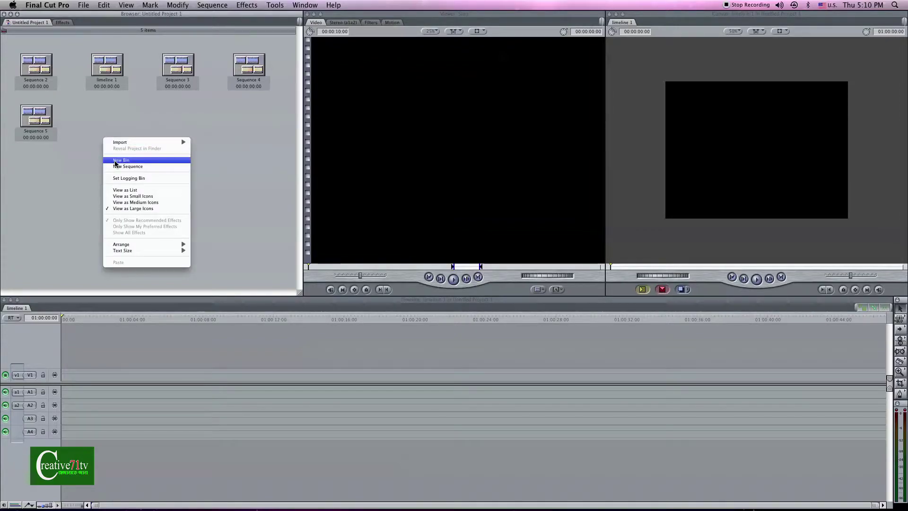
# - Create a bin named 'Project' and drag timeline 1 and Sequences 2–5 into it
pyautogui.click(115, 160)
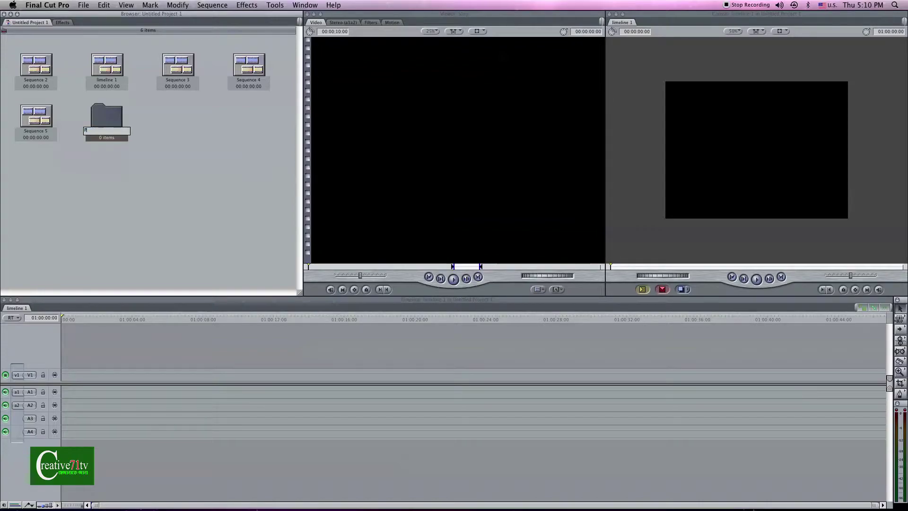
pyautogui.write('ojec')
pyautogui.write('t')
pyautogui.click(146, 142)
pyautogui.moveTo(276, 59)
pyautogui.mouseDown()
pyautogui.moveTo(26, 74)
pyautogui.moveTo(107, 116)
pyautogui.mouseUp()
pyautogui.moveTo(50, 120); pyautogui.dragTo(109, 141)
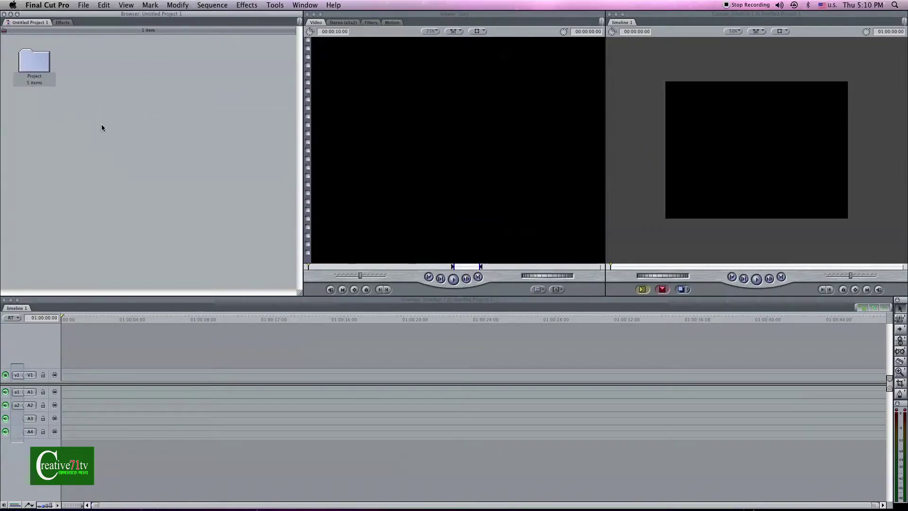
# - Create a new bin named 'Footage' and check that it is empty
pyautogui.rightClick(119, 102)
pyautogui.click(137, 120)
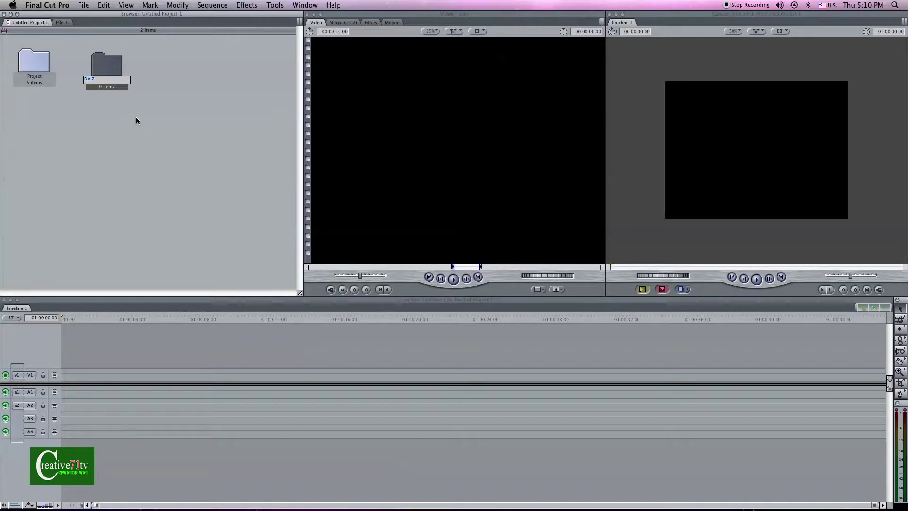
pyautogui.write('ootage')
pyautogui.press('Return')
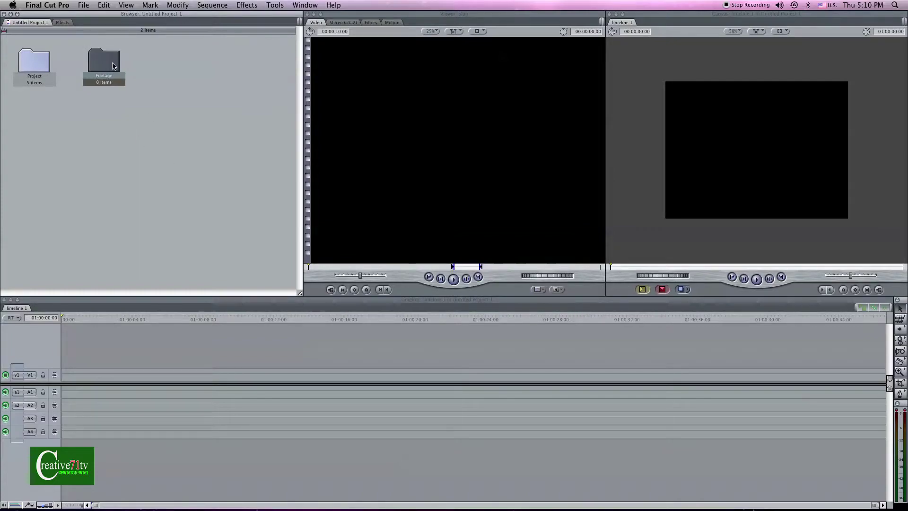
pyautogui.doubleClick(115, 72)
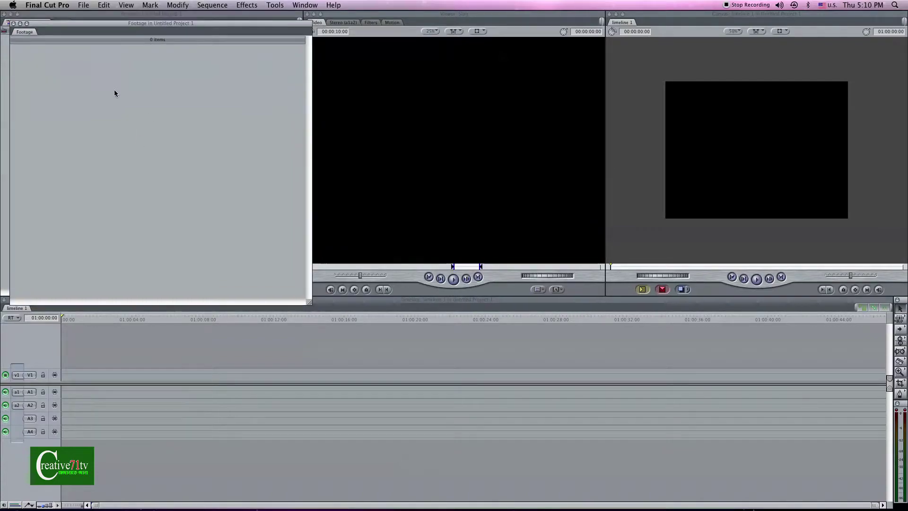
pyautogui.click(13, 24)
# - Create a new bin named 'GFX' and check that it is empty
pyautogui.rightClick(172, 74)
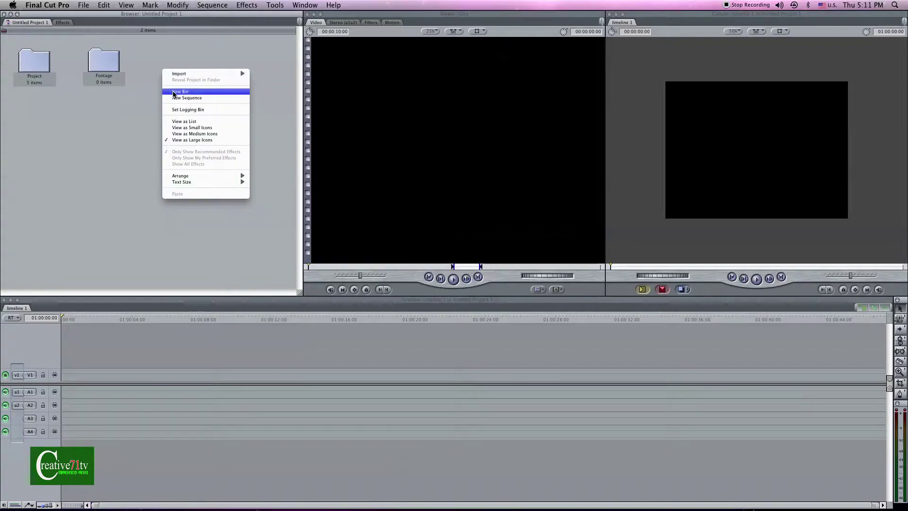
pyautogui.click(178, 91)
pyautogui.write('GFX')
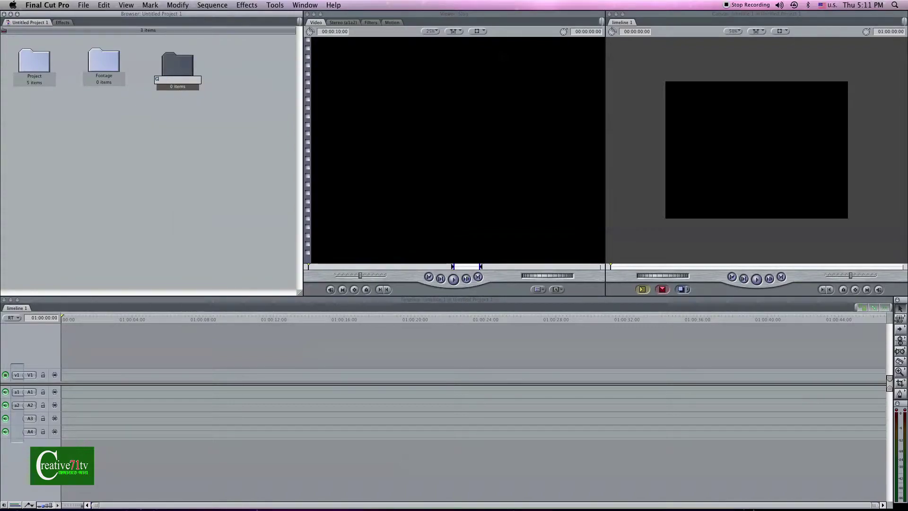
pyautogui.press('Return')
pyautogui.moveTo(181, 71); pyautogui.dragTo(180, 70)
pyautogui.doubleClick(180, 70)
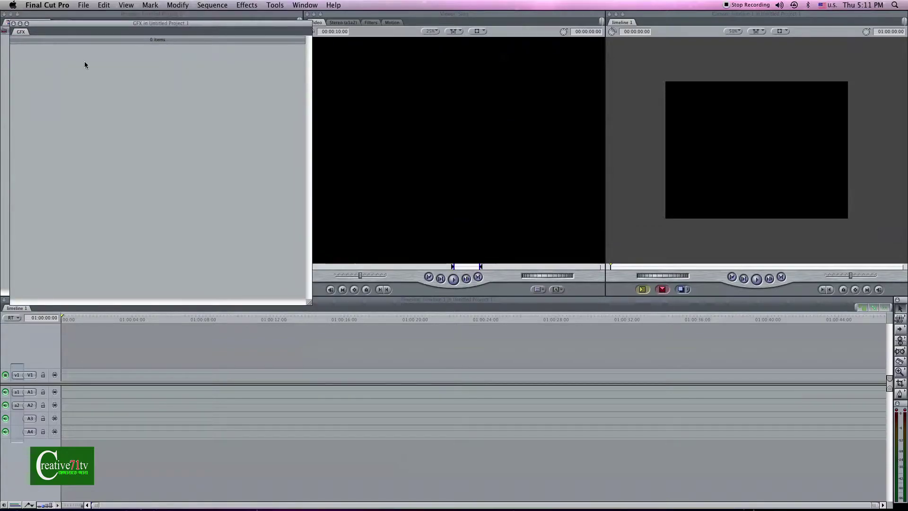
pyautogui.click(13, 24)
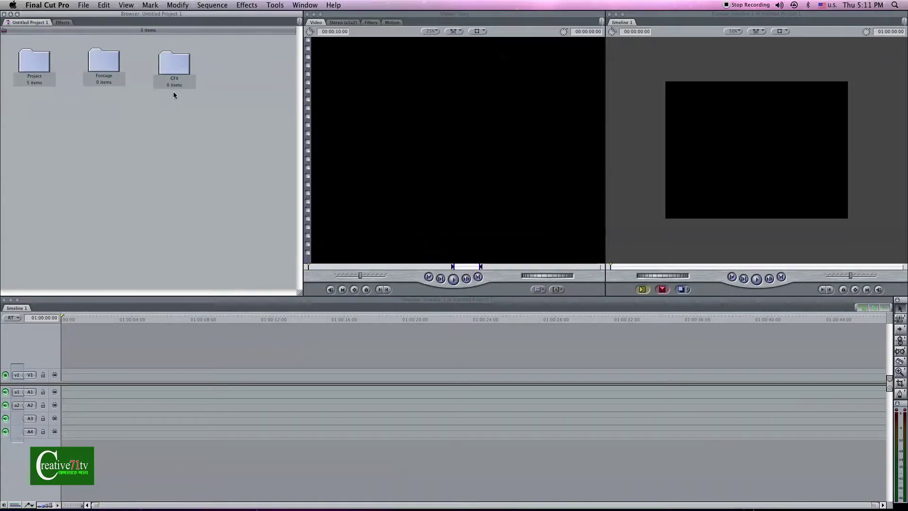
# - Create a bin named 'MUSIC' and place it beside the GFX bin
pyautogui.rightClick(180, 123)
pyautogui.click(167, 147)
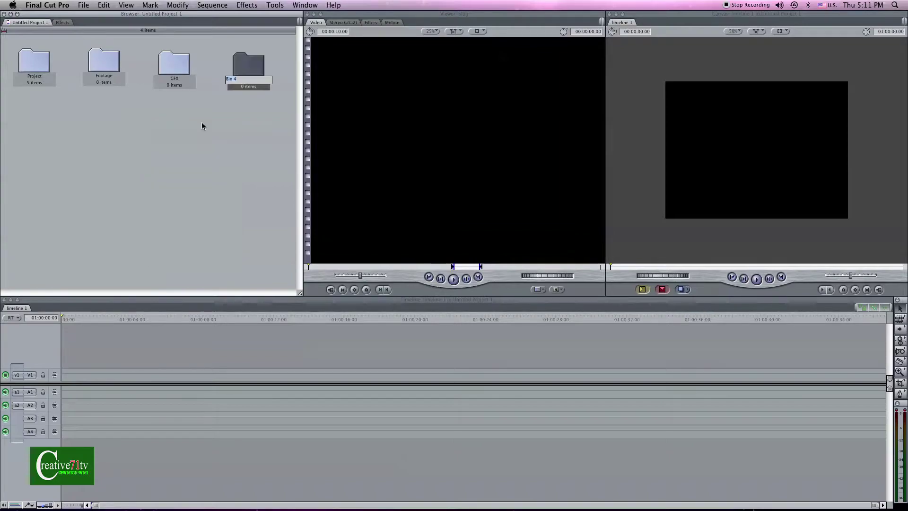
pyautogui.write('MUSIC')
pyautogui.click(194, 182)
pyautogui.moveTo(247, 64); pyautogui.dragTo(243, 61)
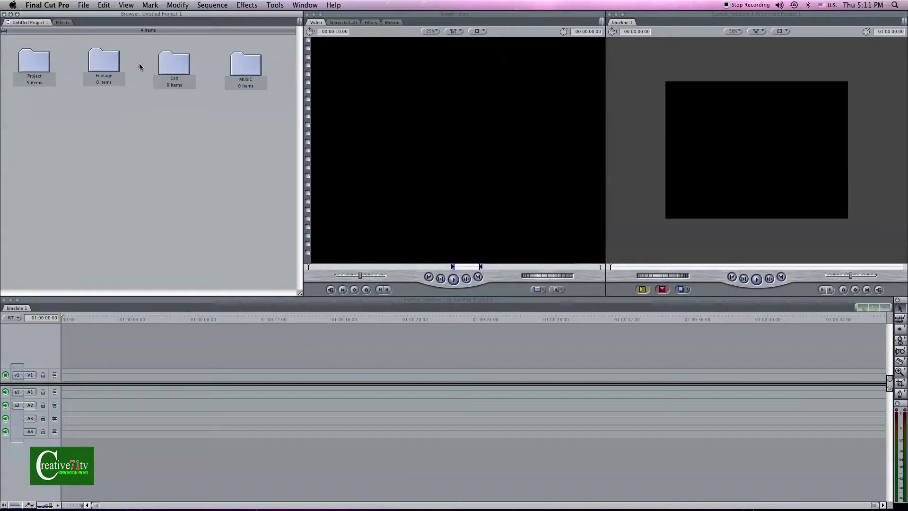
pyautogui.doubleClick(33, 66)
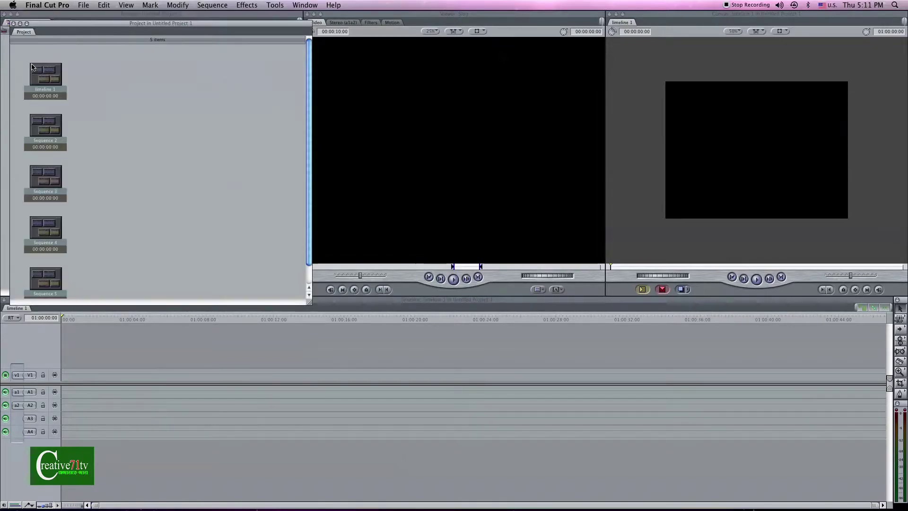
pyautogui.click(13, 23)
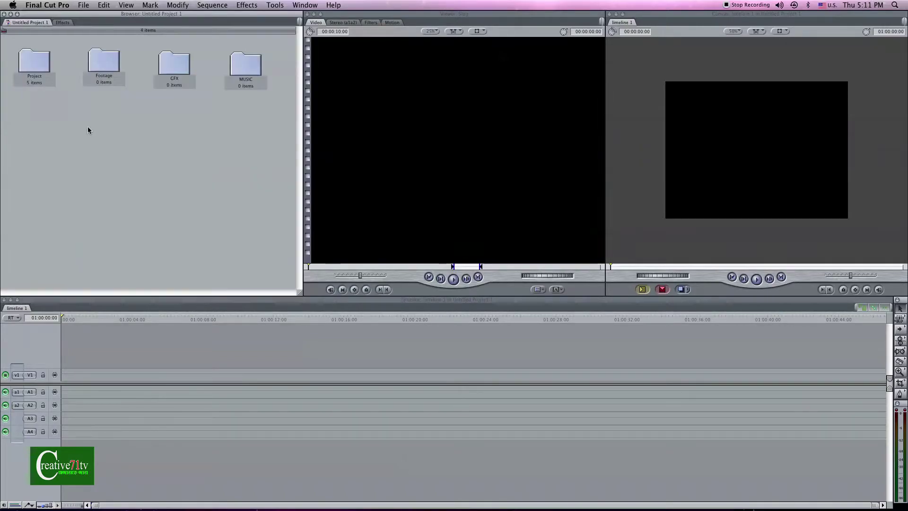
pyautogui.doubleClick(103, 60)
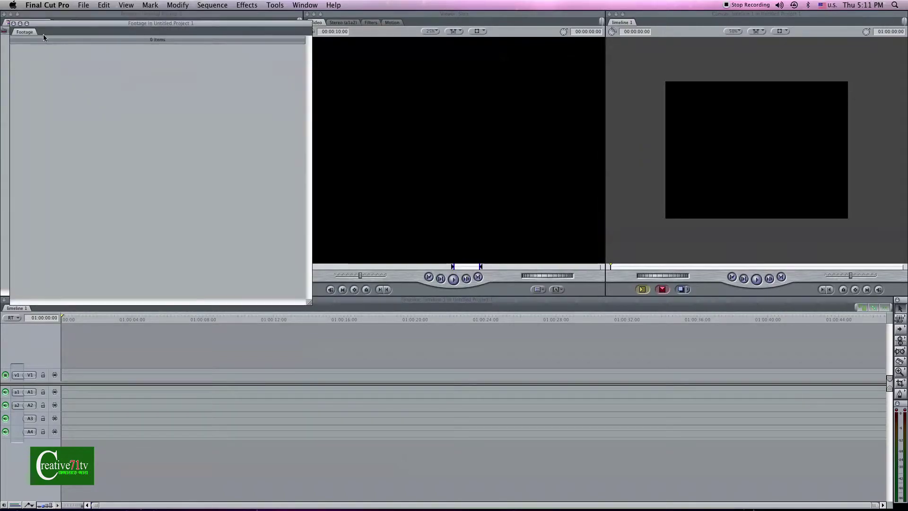
pyautogui.click(13, 23)
pyautogui.click(90, 88)
pyautogui.click(170, 64)
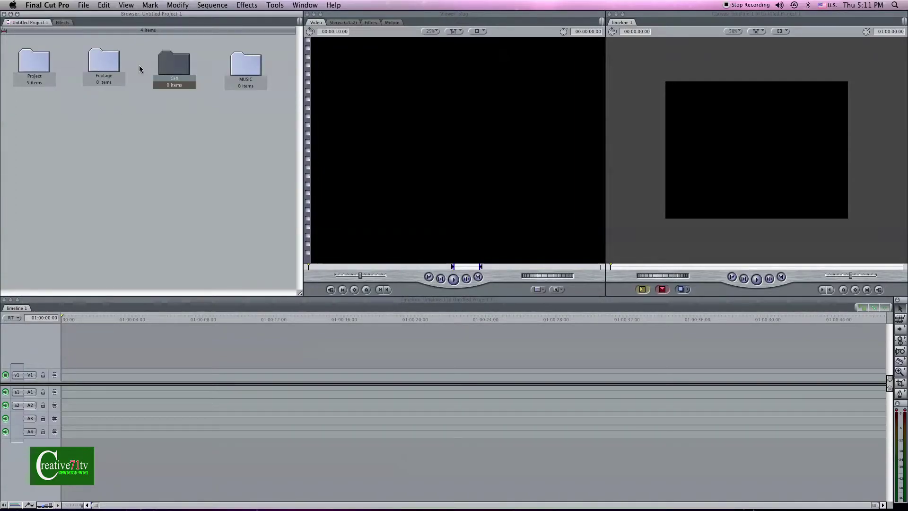
pyautogui.doubleClick(168, 62)
pyautogui.click(14, 23)
pyautogui.doubleClick(251, 70)
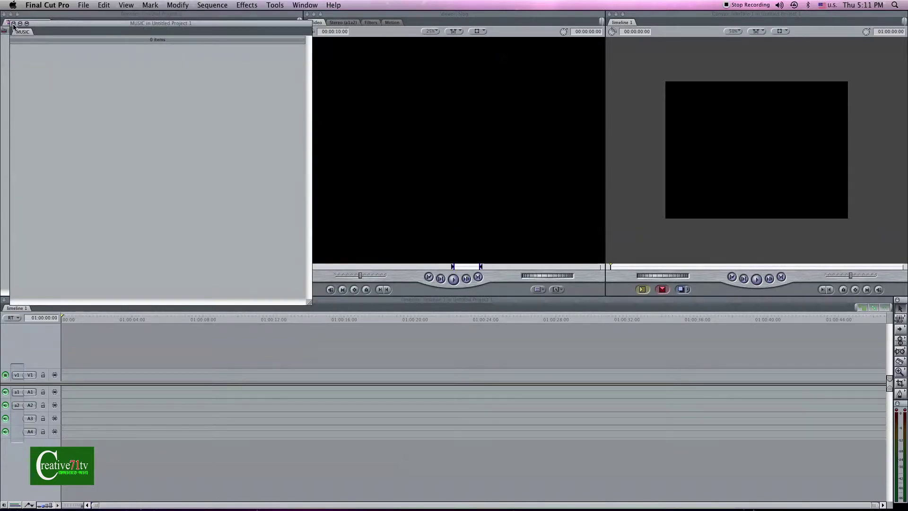
pyautogui.click(14, 23)
pyautogui.click(114, 122)
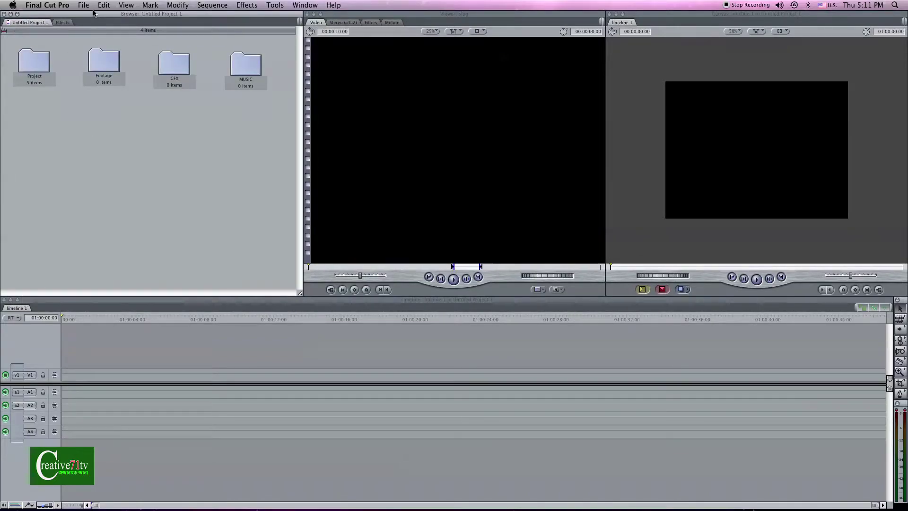
# - Open Easy Setup from the Final Cut Pro menu and show the Format list at 25.00 fps
pyautogui.moveTo(76, 14)
pyautogui.mouseDown()
pyautogui.moveTo(136, 32)
pyautogui.moveTo(71, 15)
pyautogui.mouseUp()
pyautogui.click(52, 5)
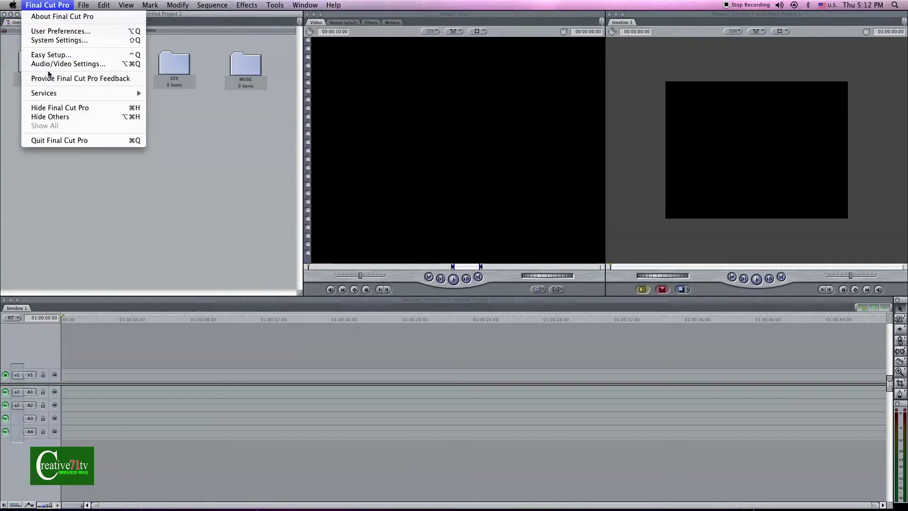
pyautogui.click(49, 55)
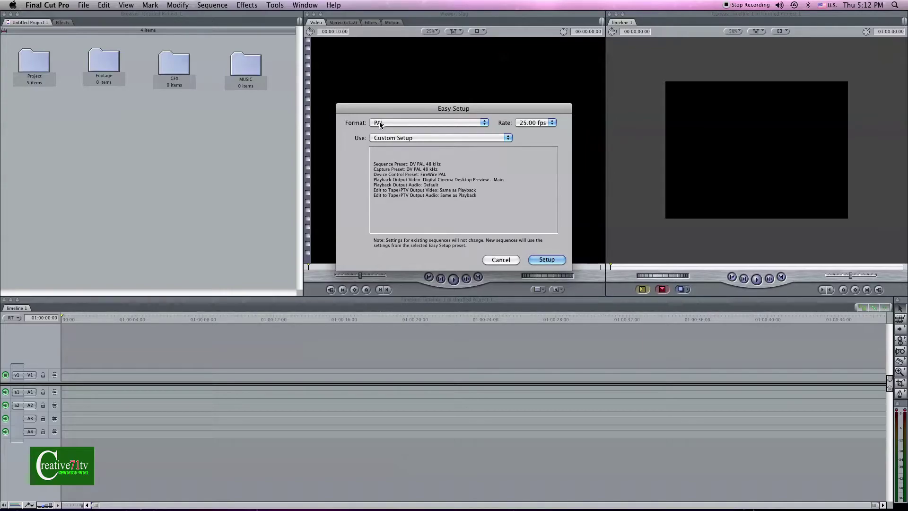
pyautogui.click(483, 122)
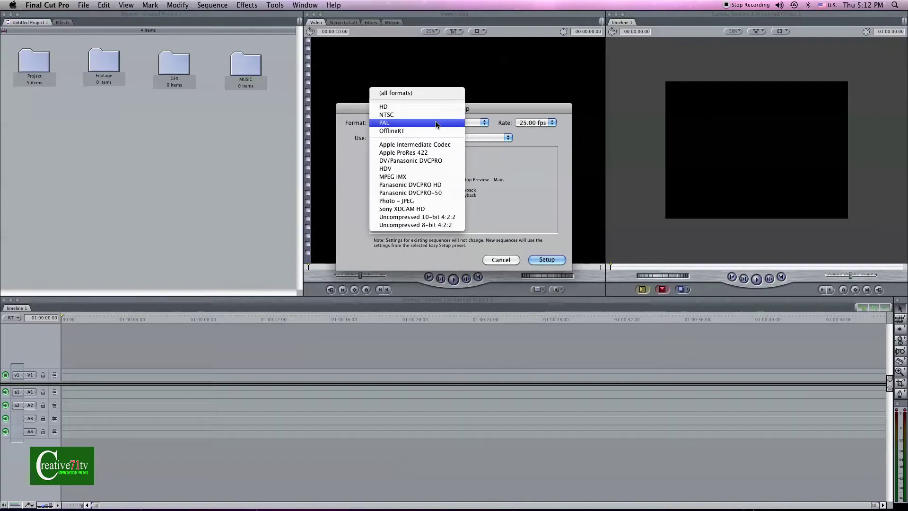
# - Choose PAL as the Easy Setup format and apply it
pyautogui.click(460, 123)
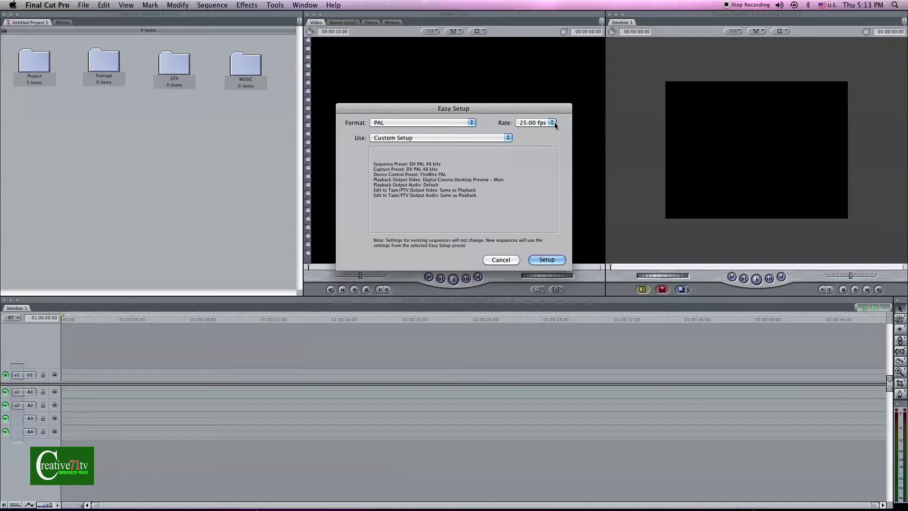
pyautogui.click(559, 261)
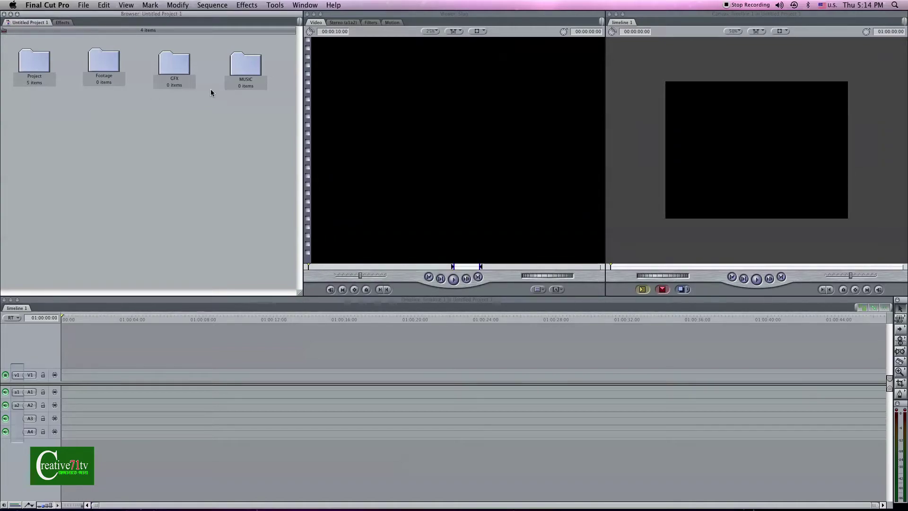
# - Create Untitled Project 2, open its Sequence 1, then return to Untitled Project 1
pyautogui.click(81, 6)
pyautogui.click(97, 24)
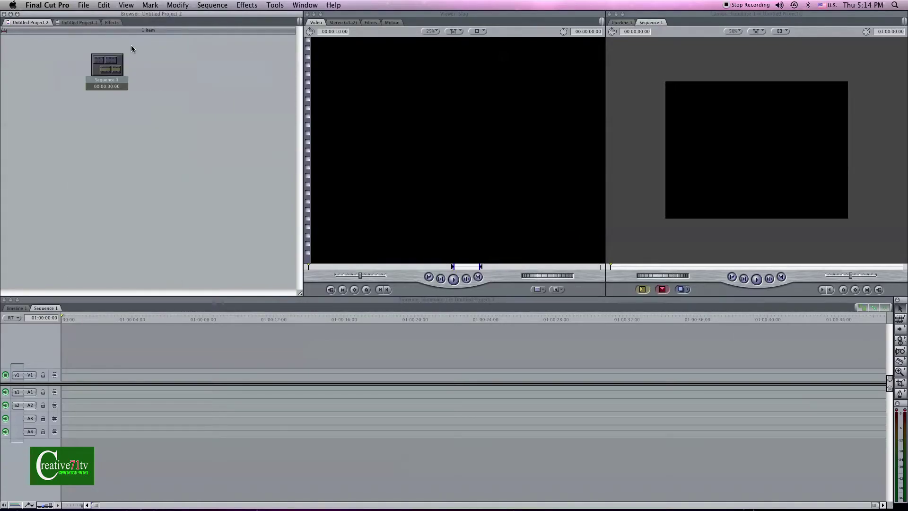
pyautogui.doubleClick(110, 79)
pyautogui.click(74, 22)
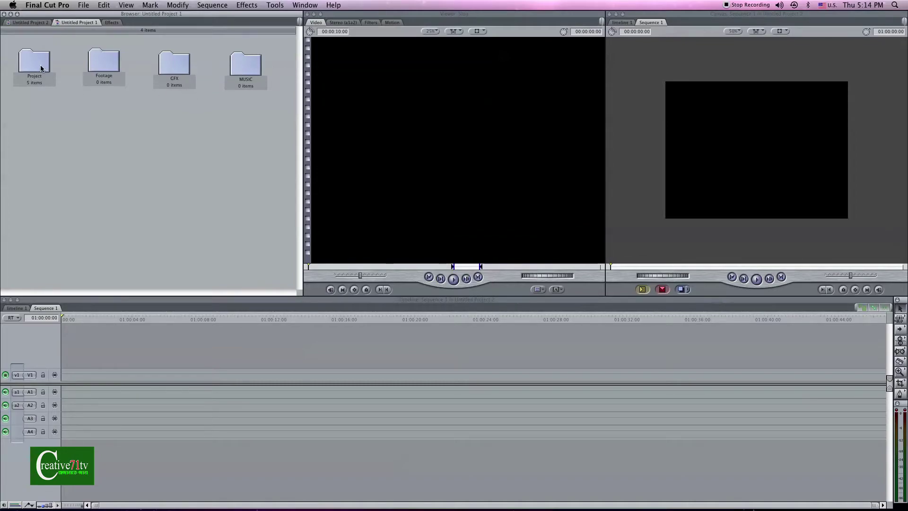
# - Check the GFX and MUSIC bins, then close the Untitled Project 2 tab
pyautogui.doubleClick(192, 71)
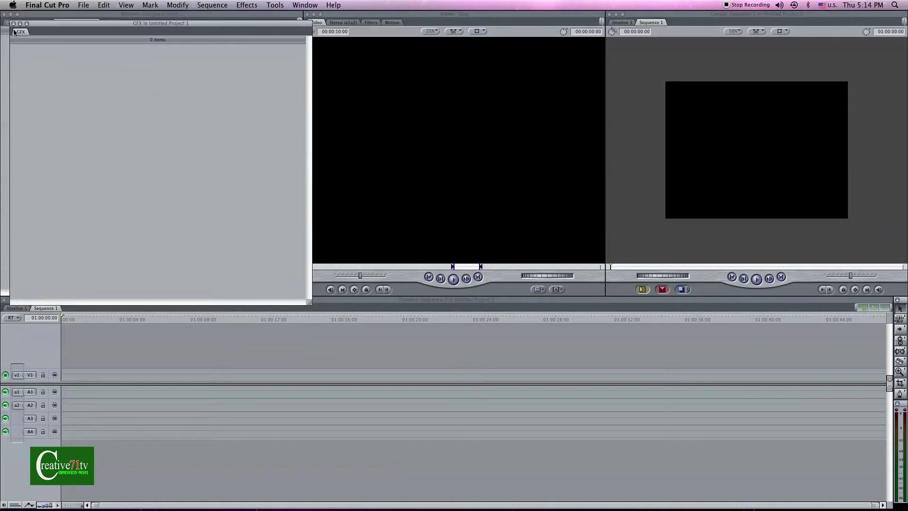
pyautogui.click(13, 23)
pyautogui.doubleClick(246, 71)
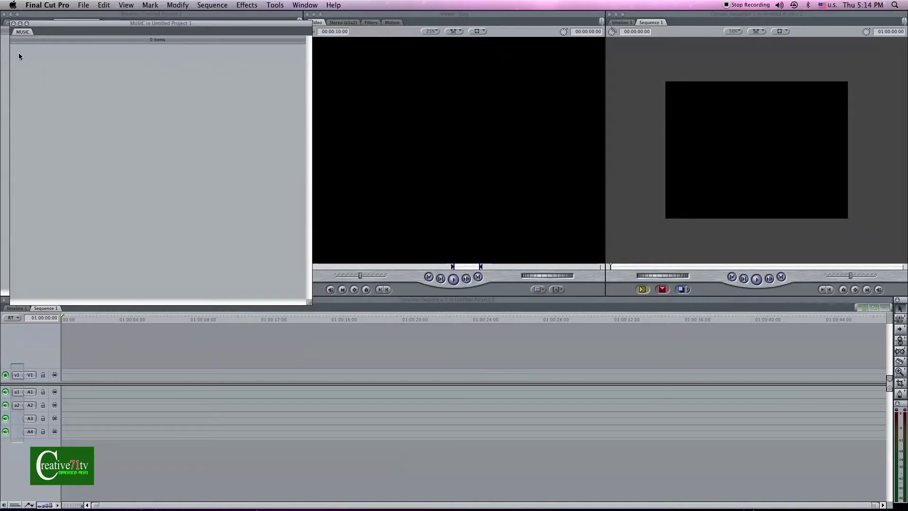
pyautogui.click(14, 23)
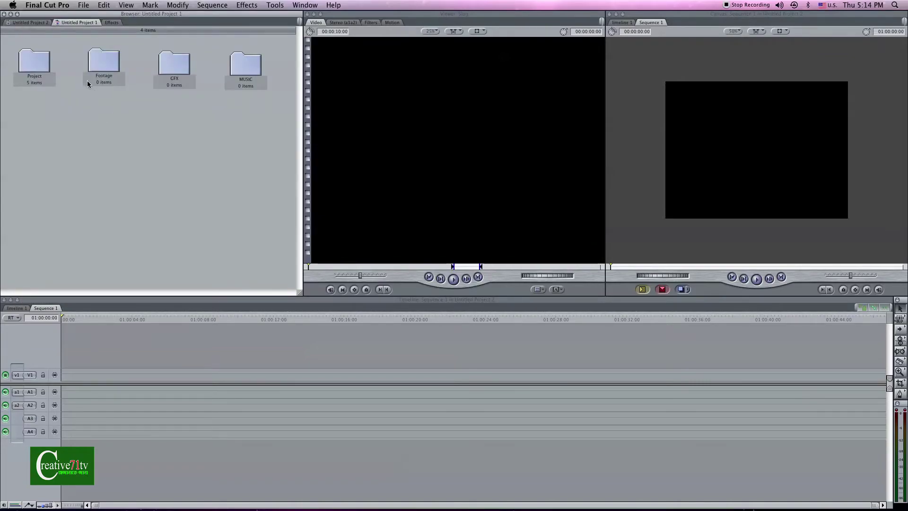
pyautogui.rightClick(35, 24)
pyautogui.click(47, 28)
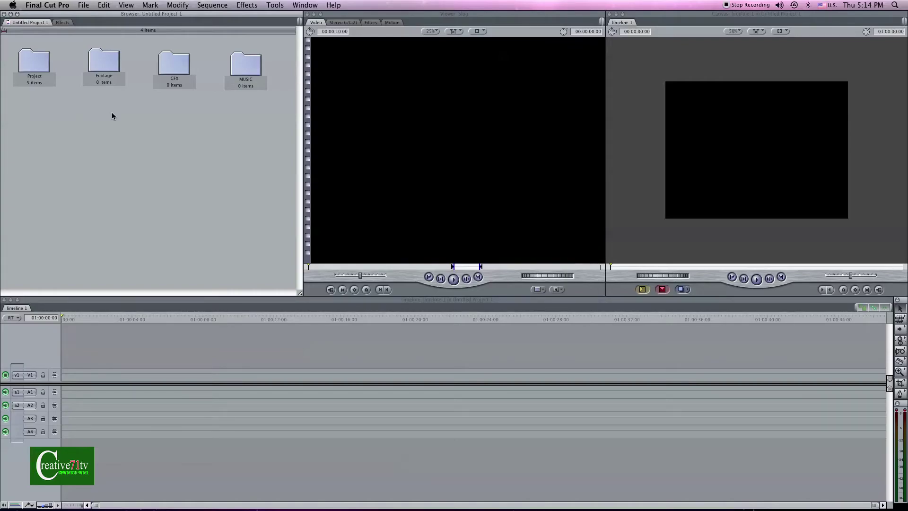
# - Use Save Project As to store the project as '1st Class' in the Editing Tutireal folder
pyautogui.click(83, 6)
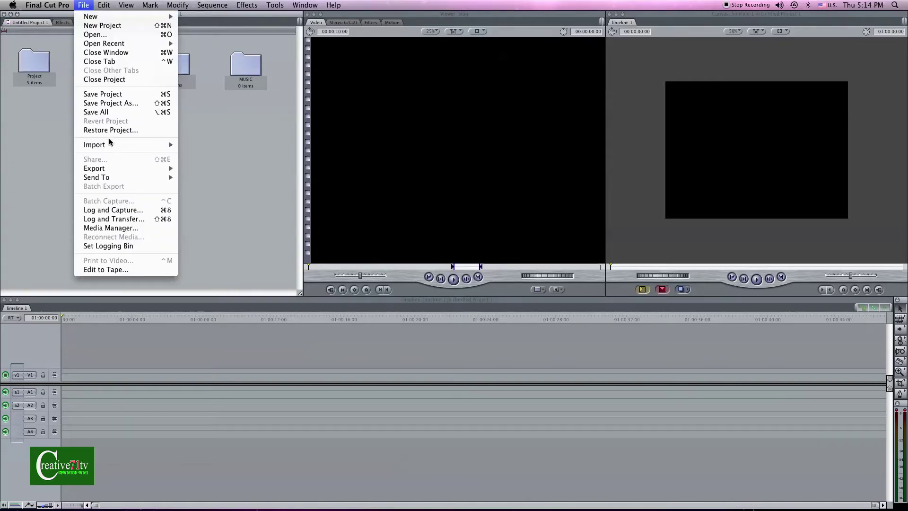
pyautogui.click(112, 96)
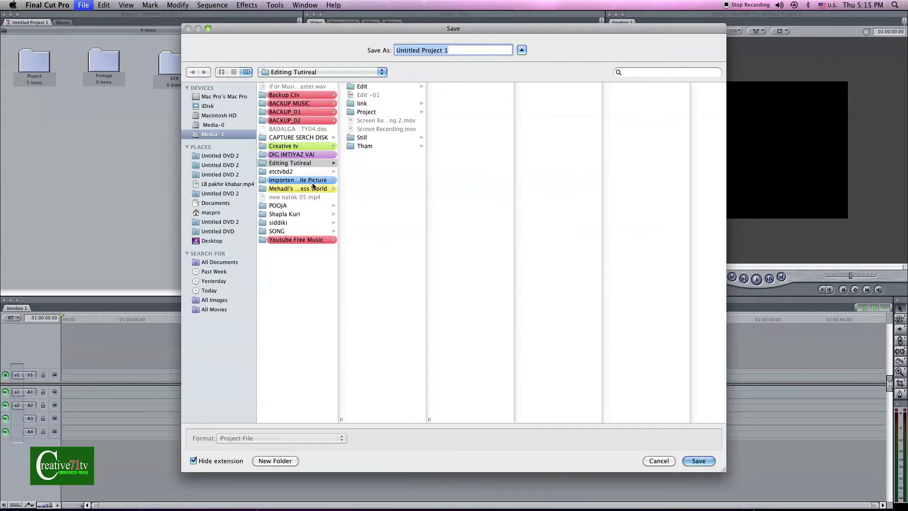
pyautogui.click(293, 164)
pyautogui.write('1st Class')
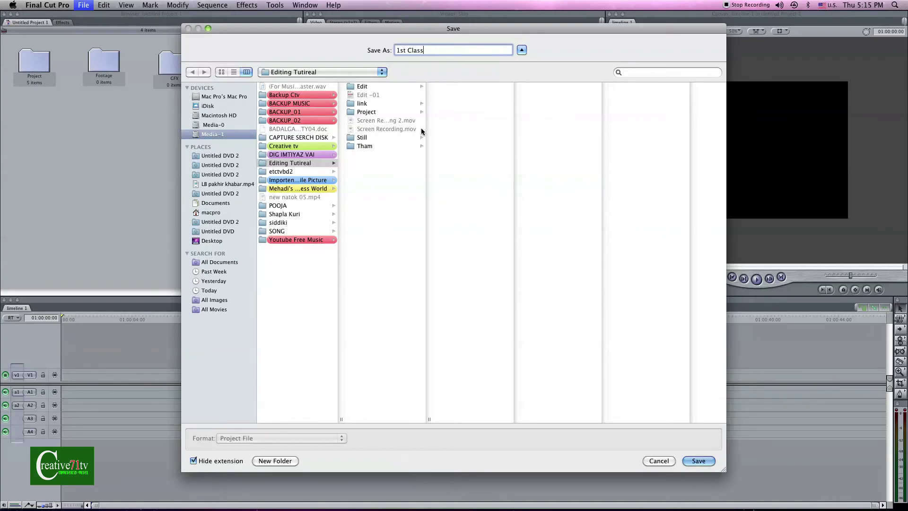
pyautogui.click(698, 461)
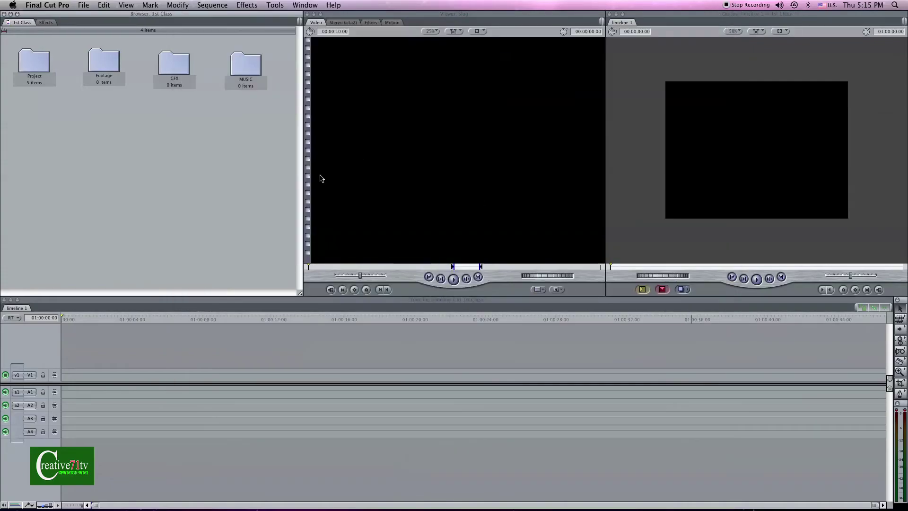